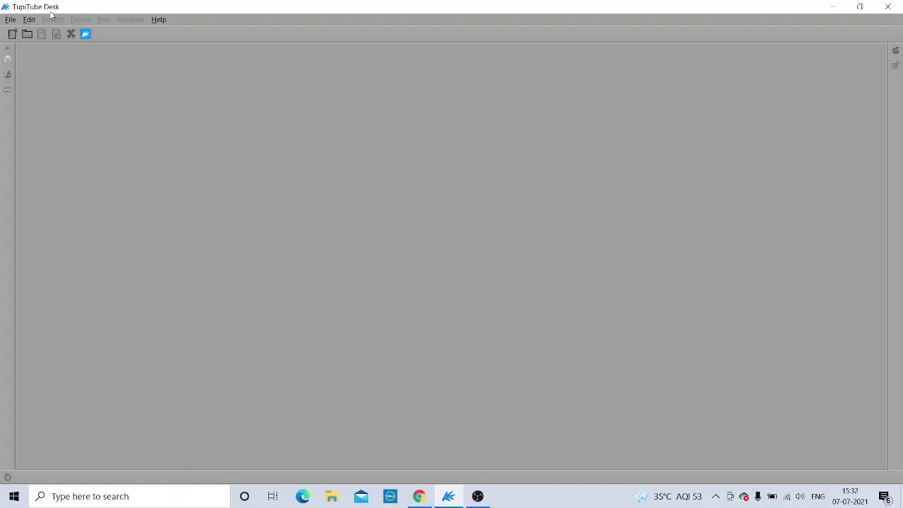
# Minimize TupiTube Desk and OBS, restore TupiTube Desk, then minimize it again to show the desktop
pyautogui.click(837, 11)
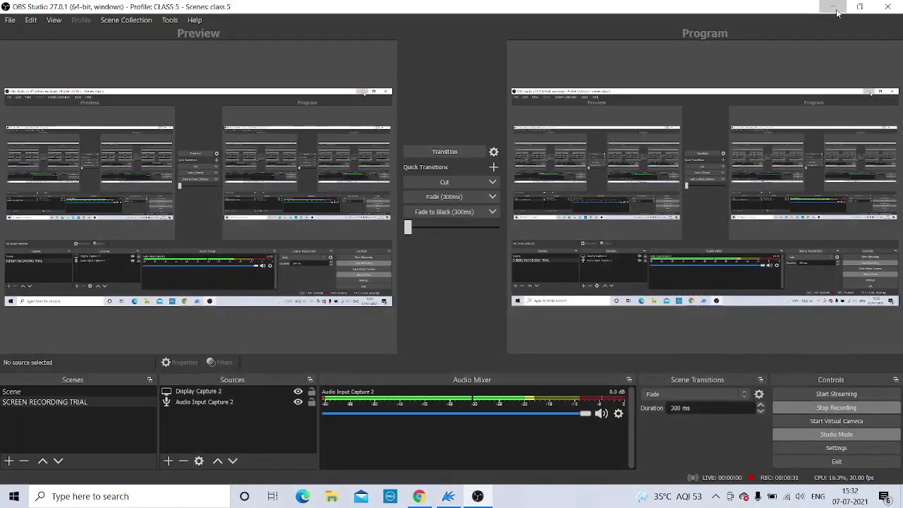
pyautogui.click(837, 11)
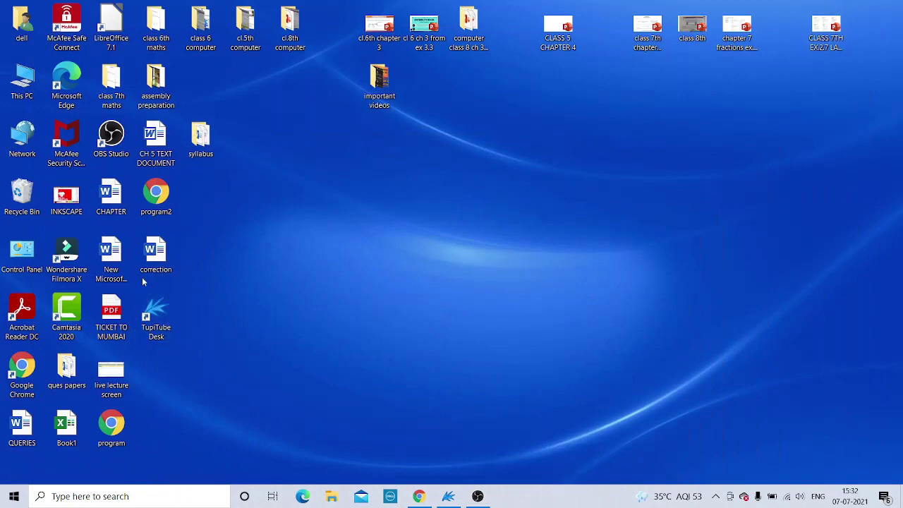
pyautogui.moveTo(449, 496)
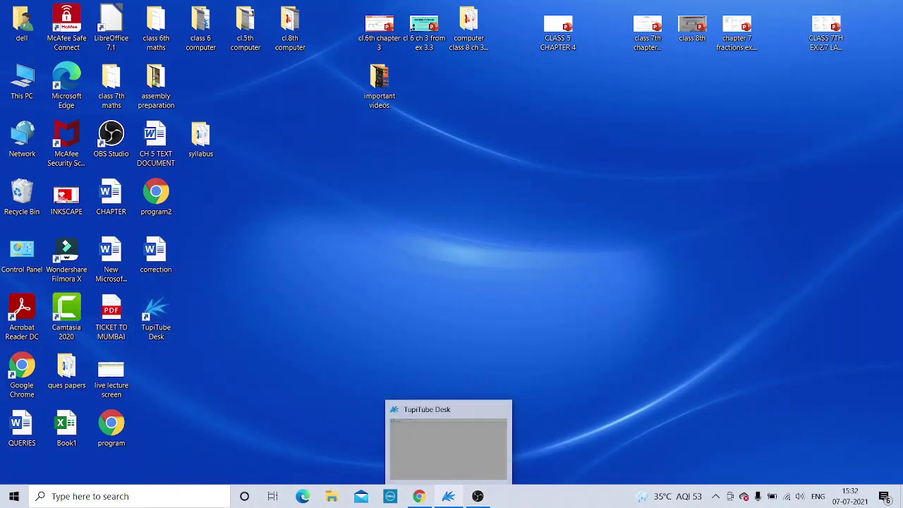
pyautogui.click(443, 456)
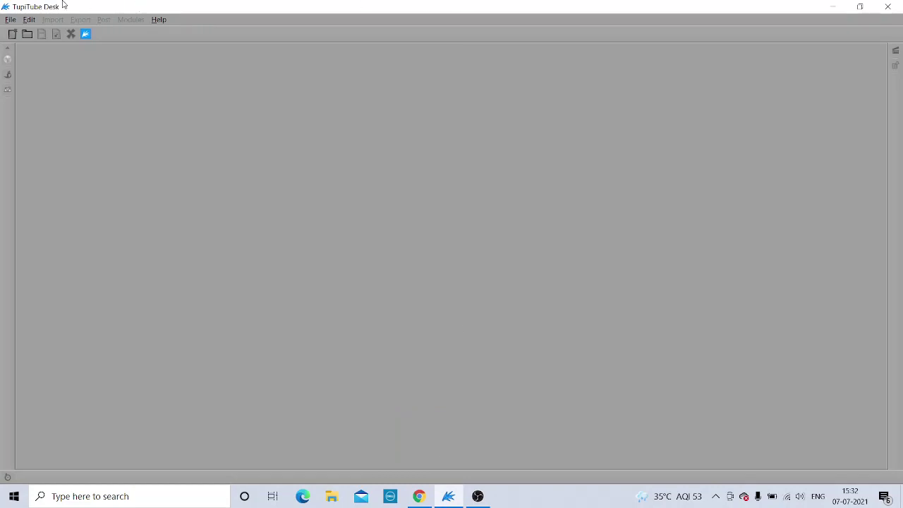
pyautogui.click(832, 7)
# In Chrome, search Google for 'TUPI DOWNLOAD' and scroll through the results
pyautogui.moveTo(419, 494)
pyautogui.click(405, 464)
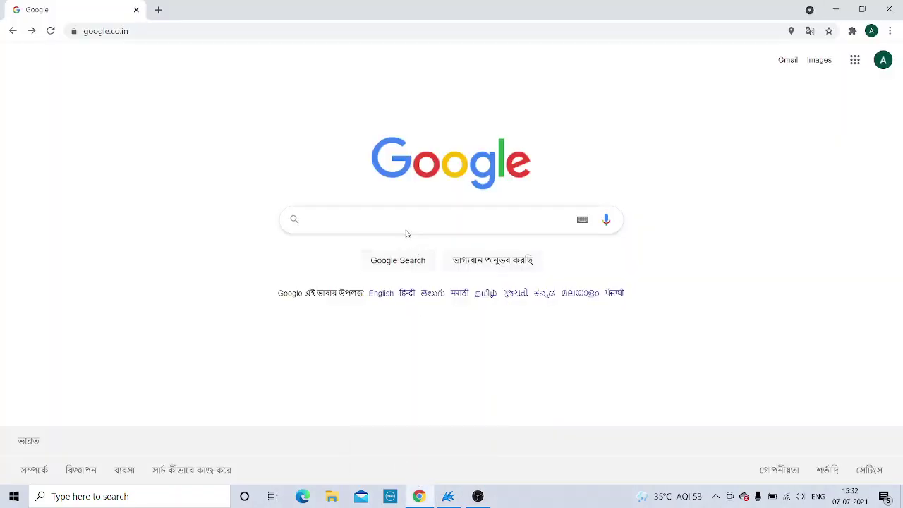
pyautogui.write('TUPI')
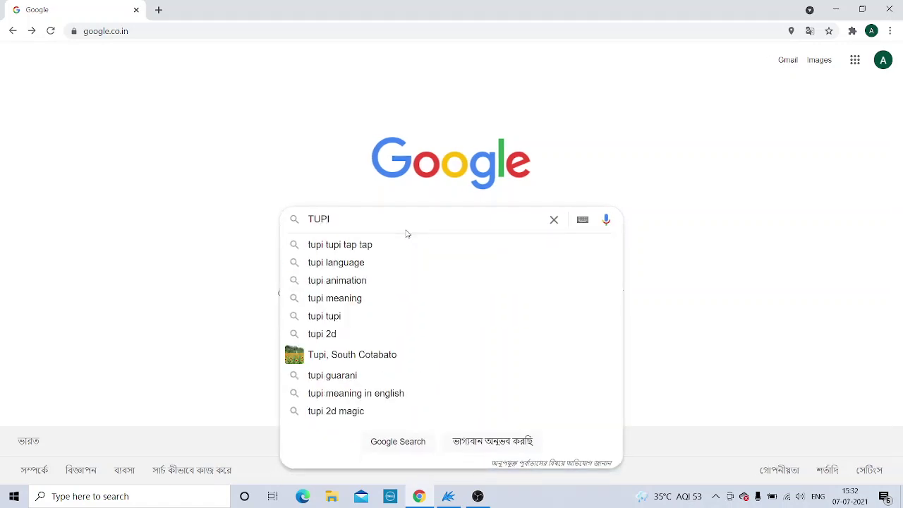
pyautogui.write(' DOWNLOAD')
pyautogui.press('Return')
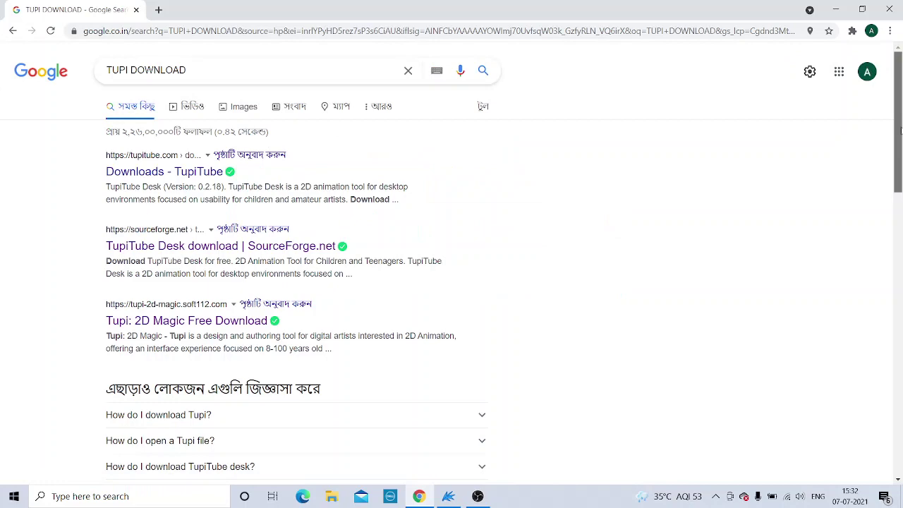
pyautogui.moveTo(894, 125); pyautogui.dragTo(896, 224)
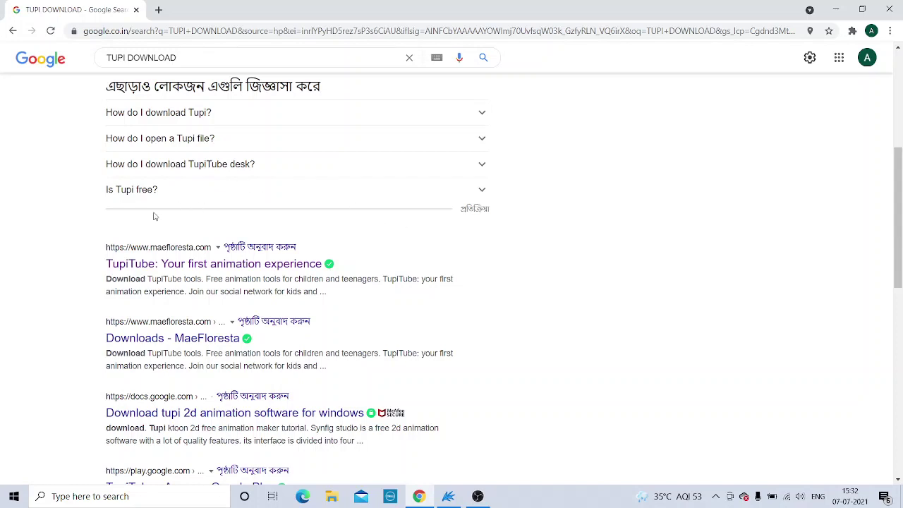
# Open the 'TupiTube: Your first animation experience' result and follow its tupitube.com link
pyautogui.click(267, 264)
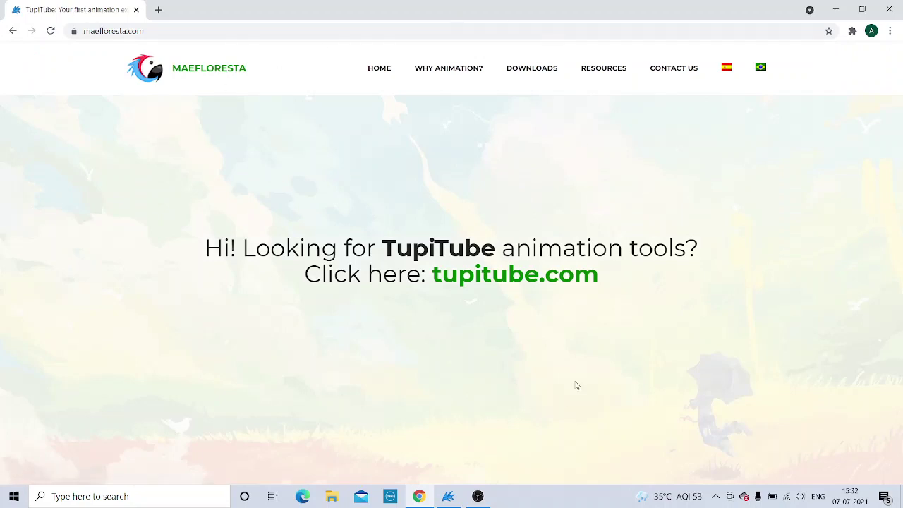
pyautogui.click(499, 282)
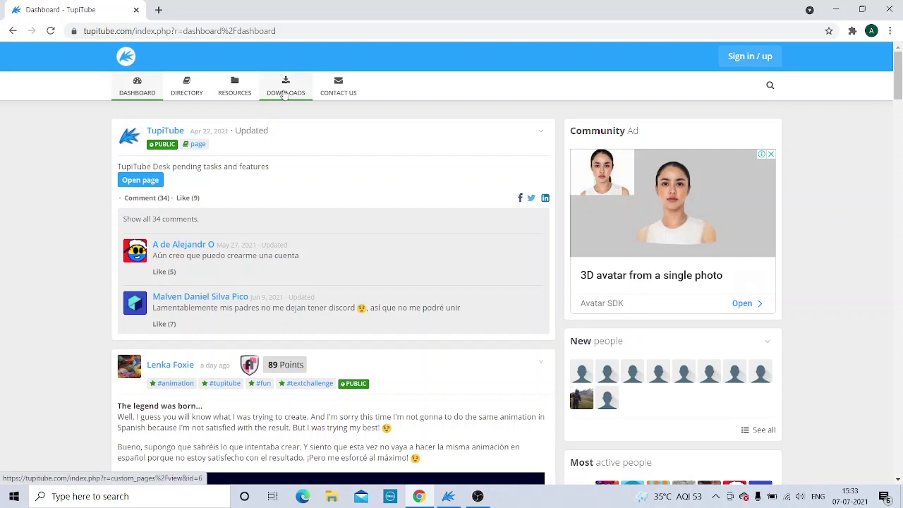
# Browse the TupiTube Desk installers on the Downloads page, then return to Downloads
pyautogui.click(284, 94)
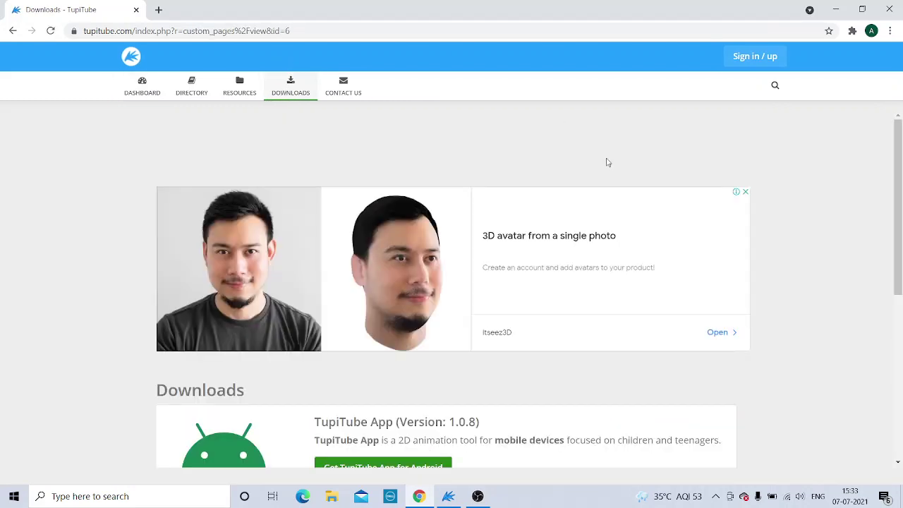
pyautogui.moveTo(900, 166); pyautogui.dragTo(896, 287)
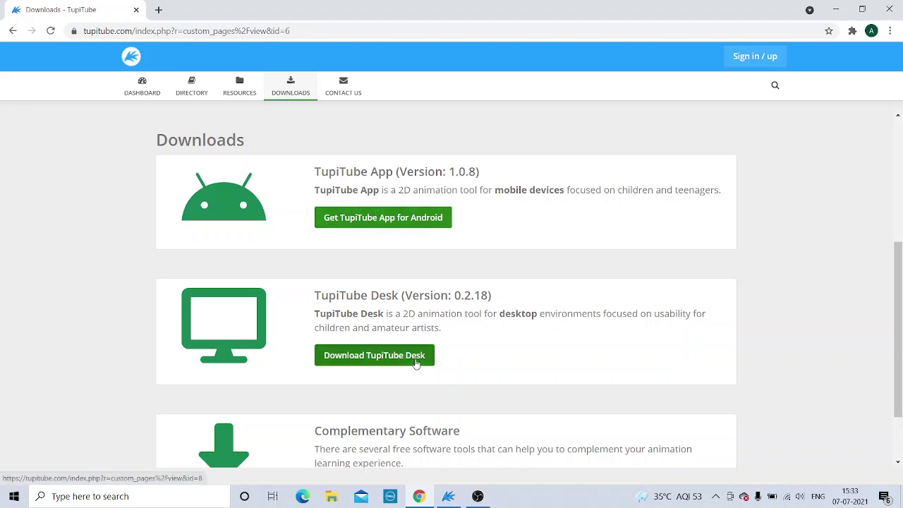
pyautogui.click(374, 359)
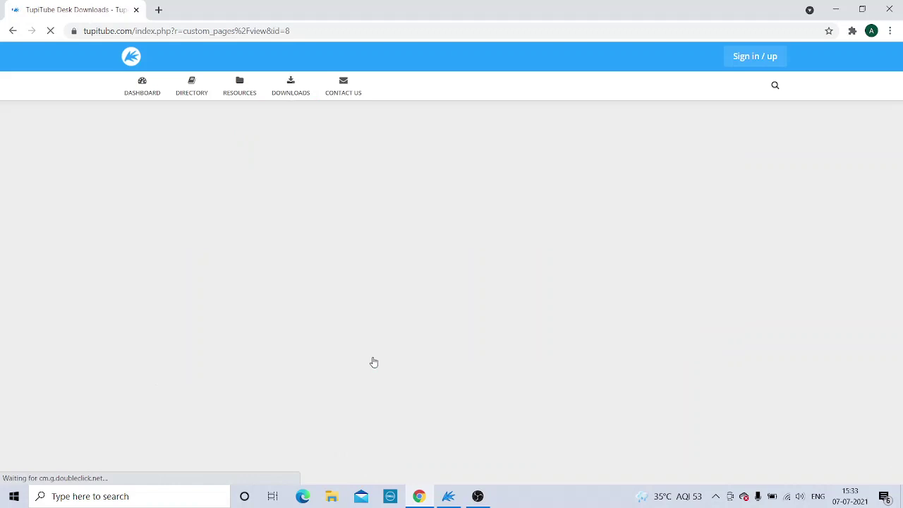
pyautogui.moveTo(892, 145); pyautogui.dragTo(894, 289)
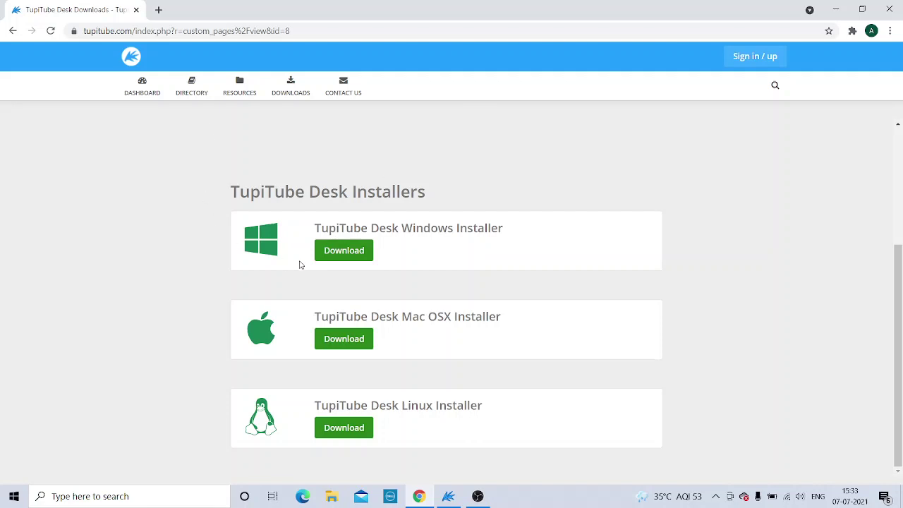
pyautogui.click(12, 31)
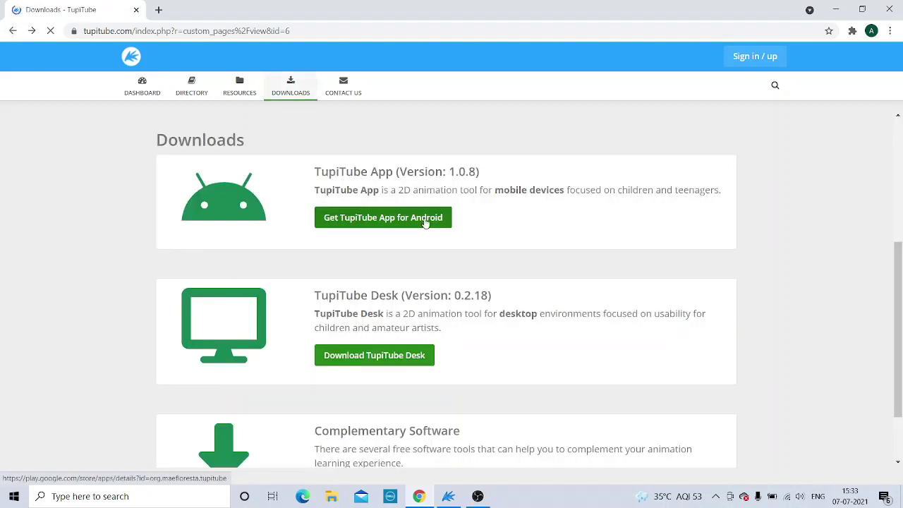
# View the TupiTube Android app on Google Play, then return to the Downloads - TupiTube tab
pyautogui.click(417, 218)
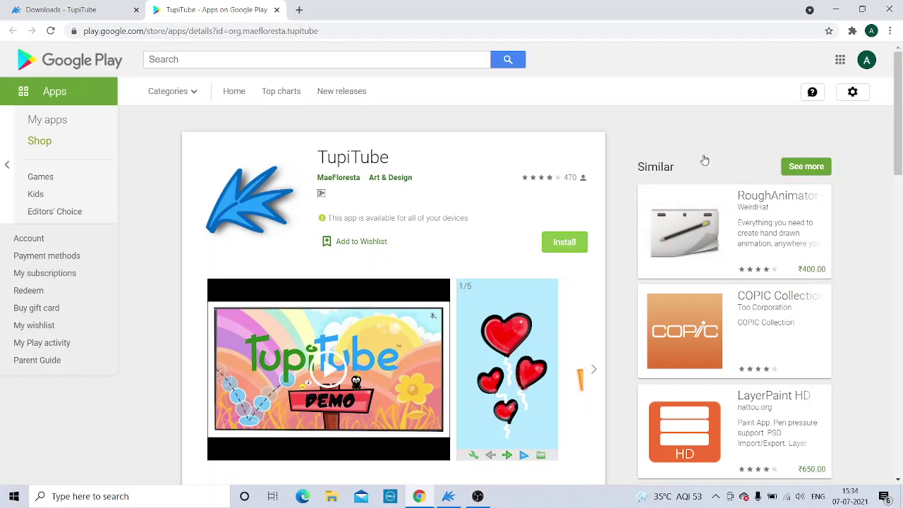
pyautogui.moveTo(894, 99)
pyautogui.mouseDown()
pyautogui.moveTo(901, 180)
pyautogui.moveTo(900, 99)
pyautogui.mouseUp()
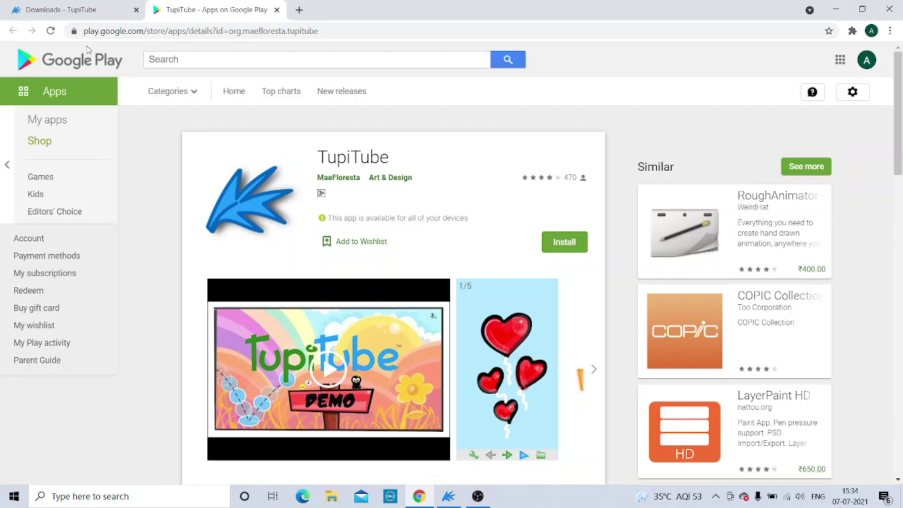
pyautogui.click(94, 15)
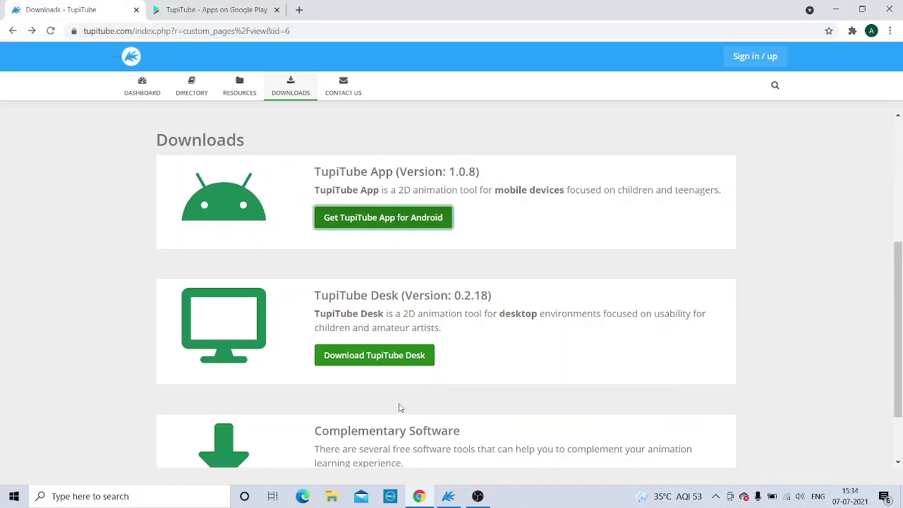
# Go to the TupiTube Desk Windows Installer page showing the 0.2.18 EXE and MSI downloads
pyautogui.click(375, 356)
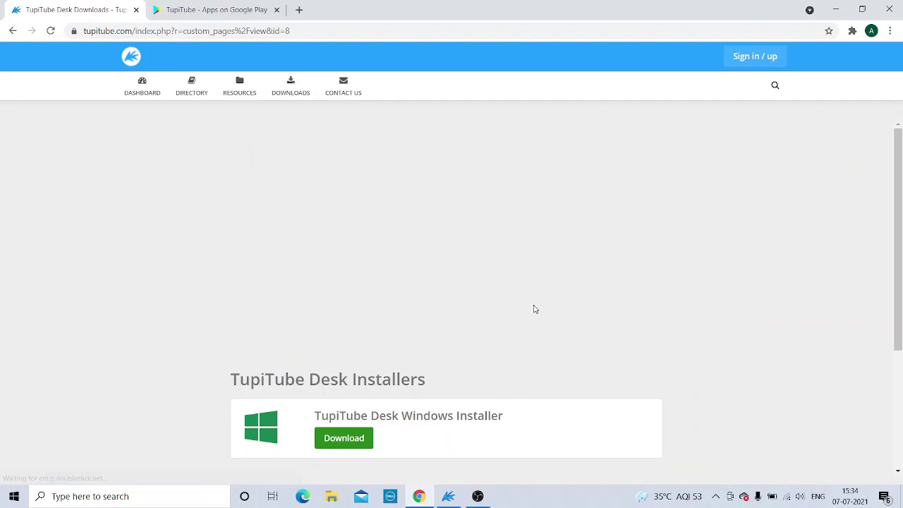
pyautogui.moveTo(897, 190); pyautogui.dragTo(896, 285)
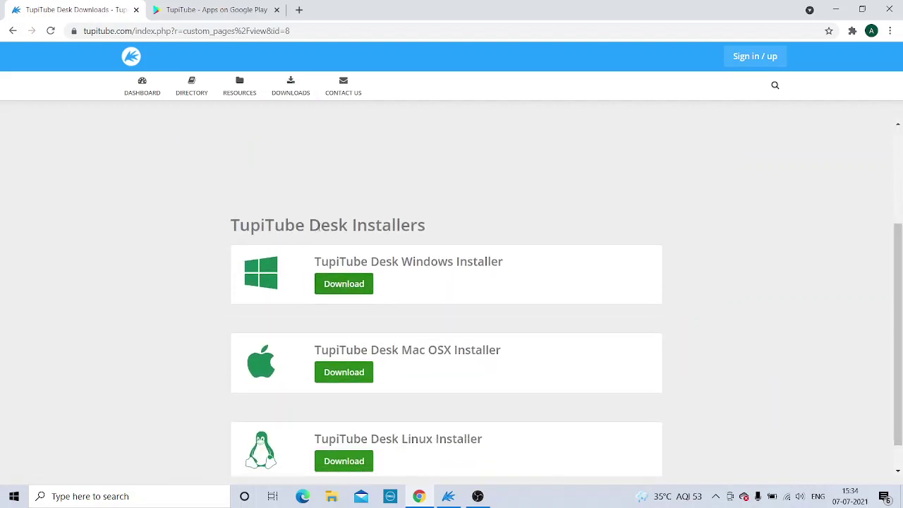
pyautogui.click(336, 285)
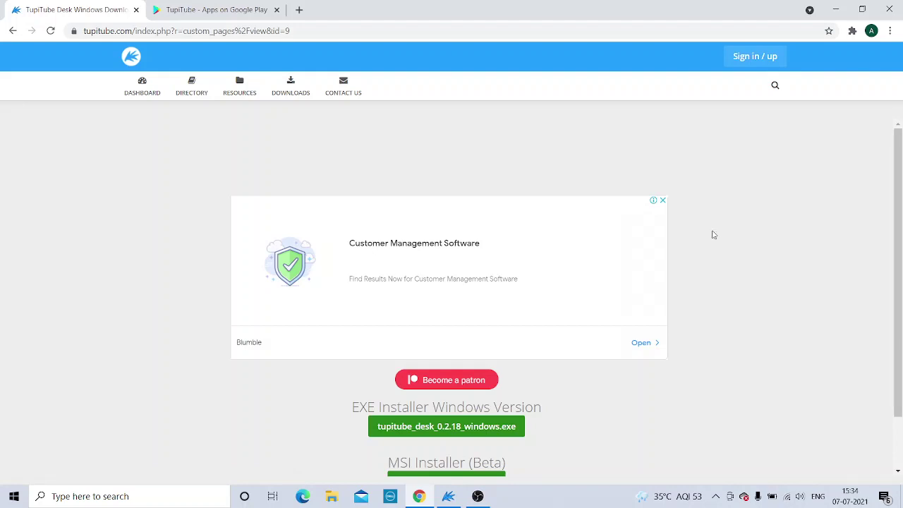
pyautogui.scroll(-1, 891, 226)
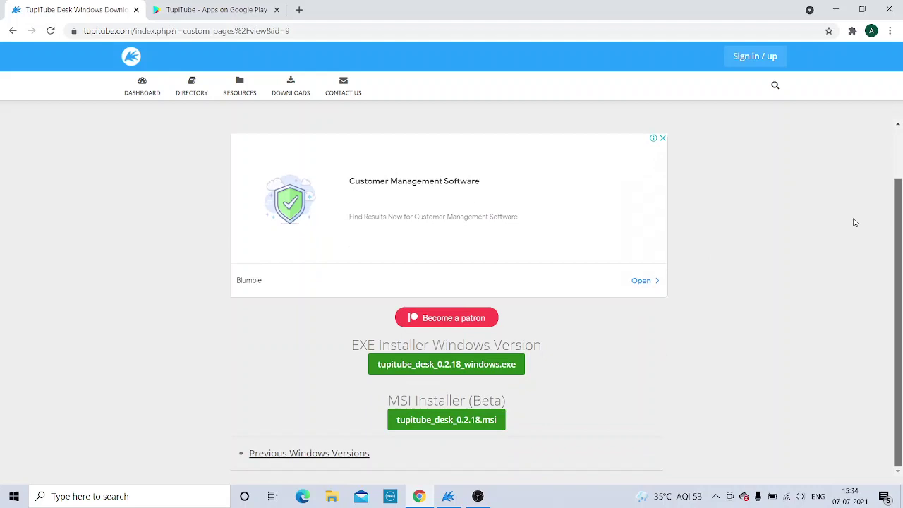
pyautogui.scroll(1, 558, 304)
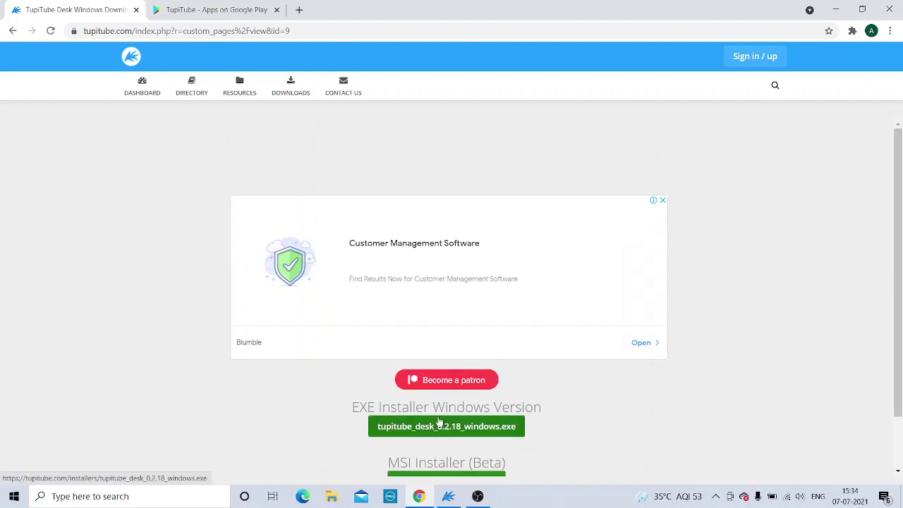
pyautogui.scroll(-1, 899, 262)
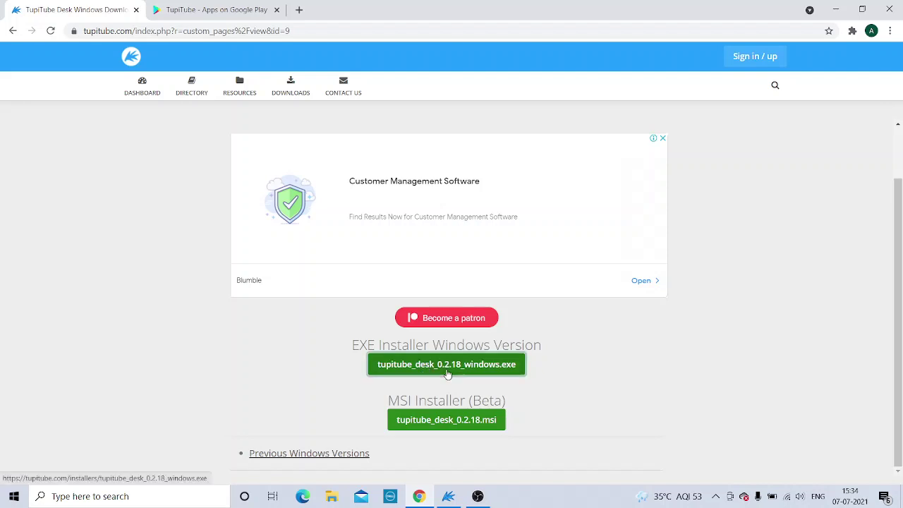
# Download tupitube_desk_0.2.18_windows.exe, keep it despite the warning, and open its download options
pyautogui.click(446, 373)
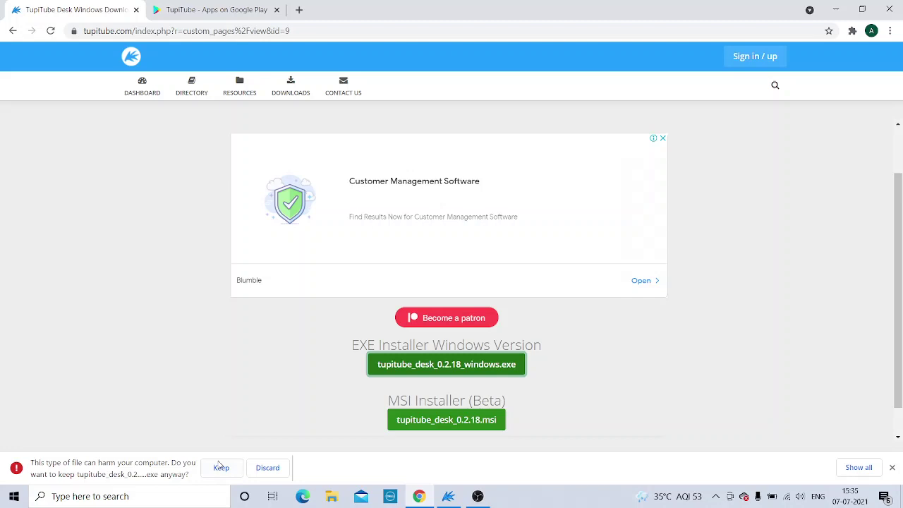
pyautogui.click(221, 468)
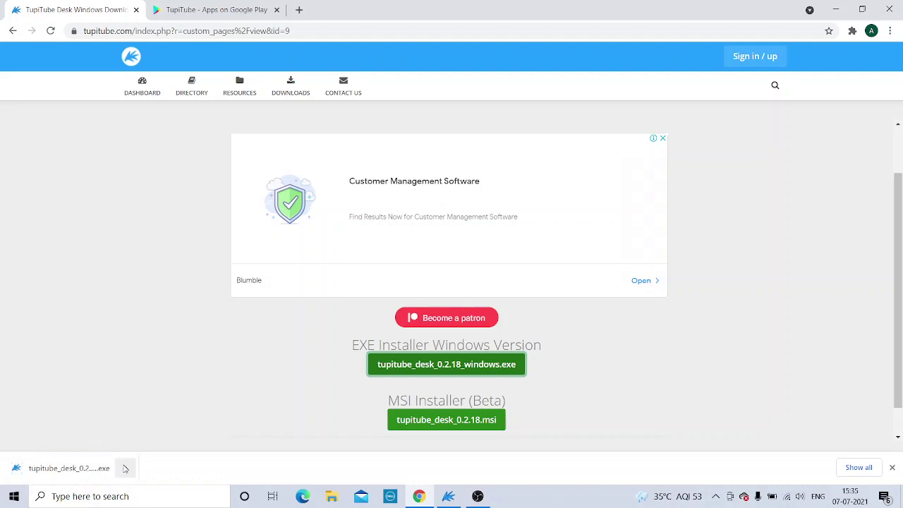
pyautogui.click(125, 468)
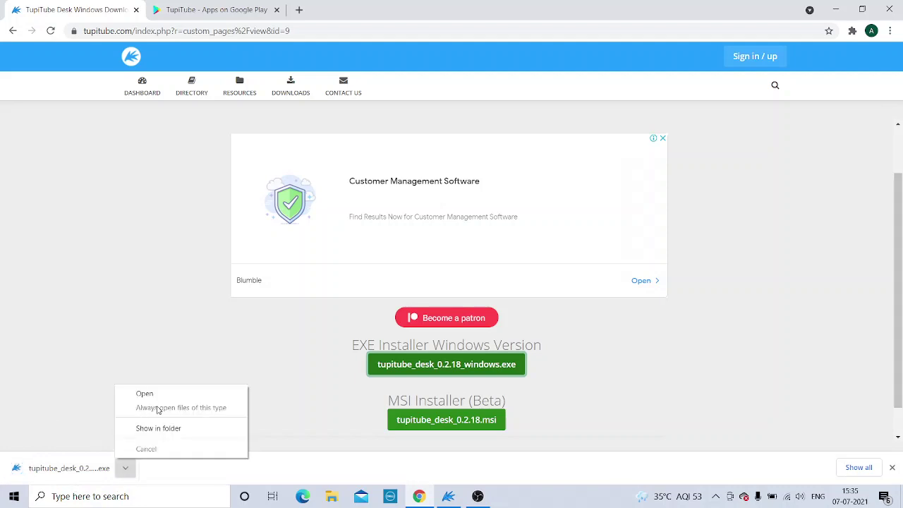
# Run the installer, then minimize the setup dialog and Chrome, restoring and re-hiding the setup once
pyautogui.click(198, 396)
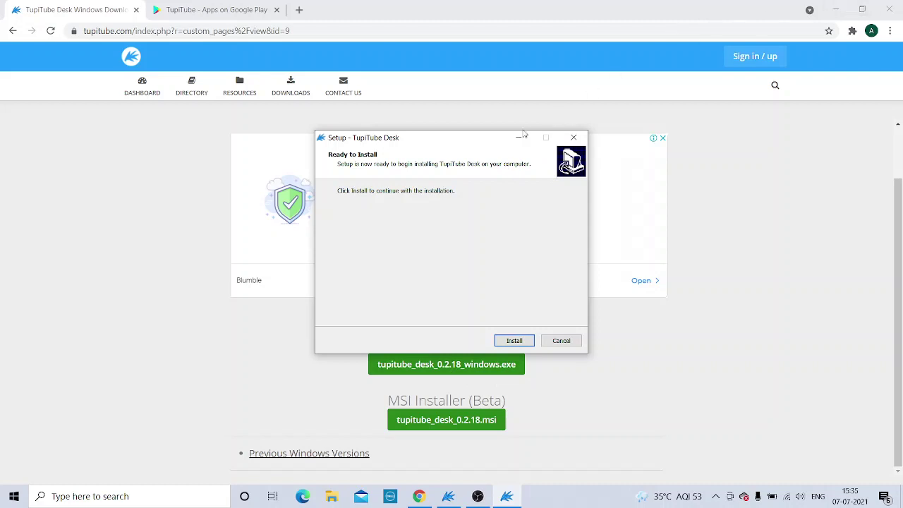
pyautogui.click(518, 137)
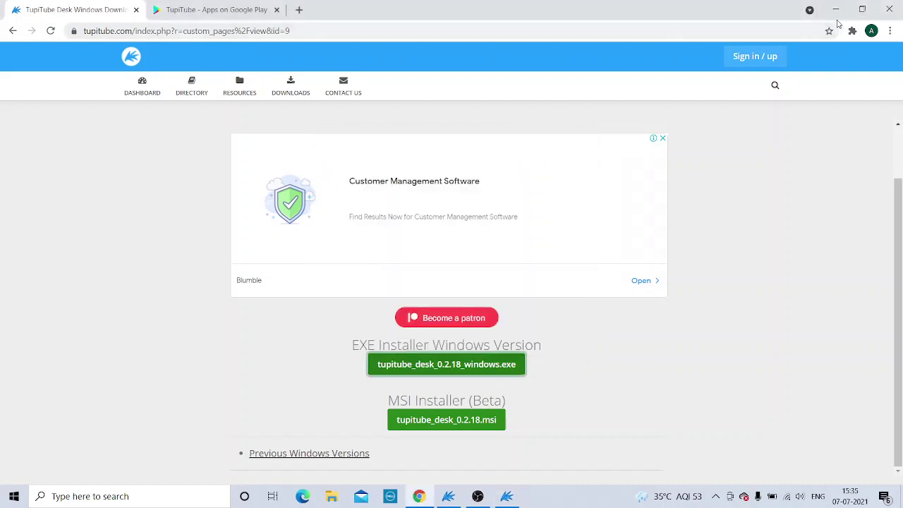
pyautogui.click(836, 10)
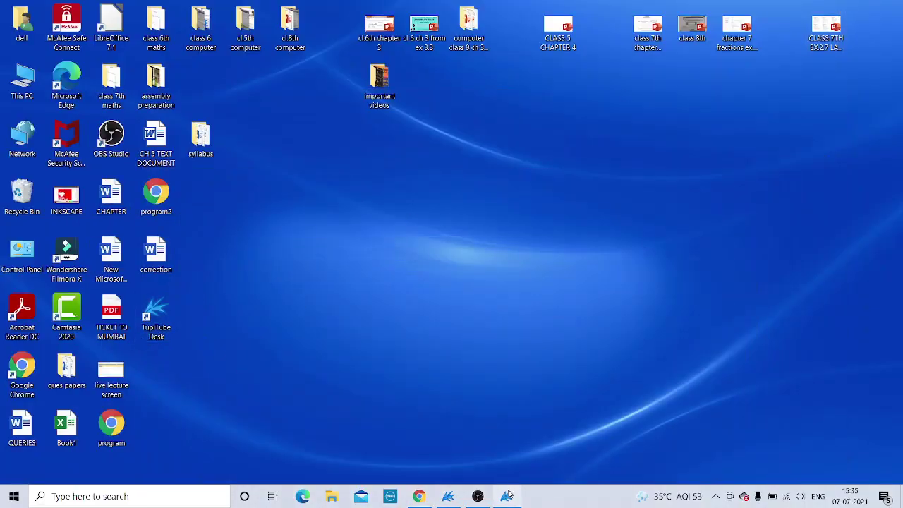
pyautogui.moveTo(508, 496)
pyautogui.click(488, 436)
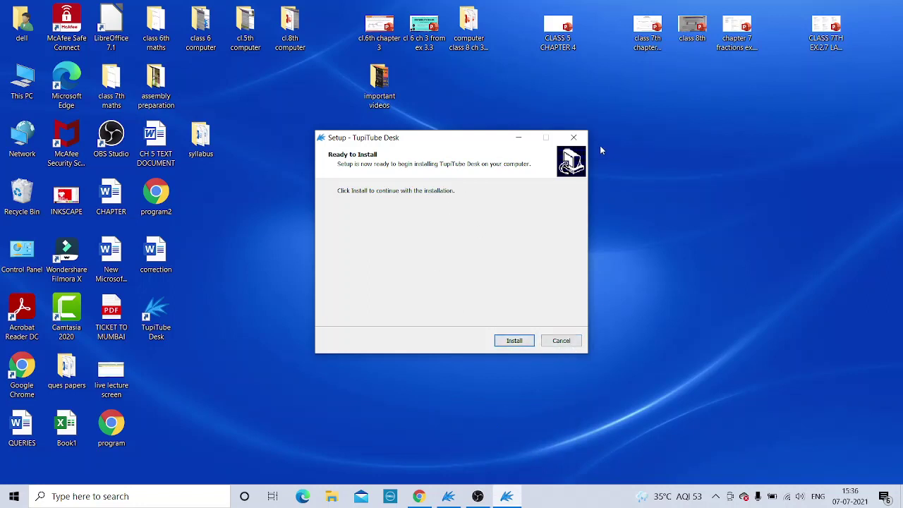
pyautogui.click(528, 141)
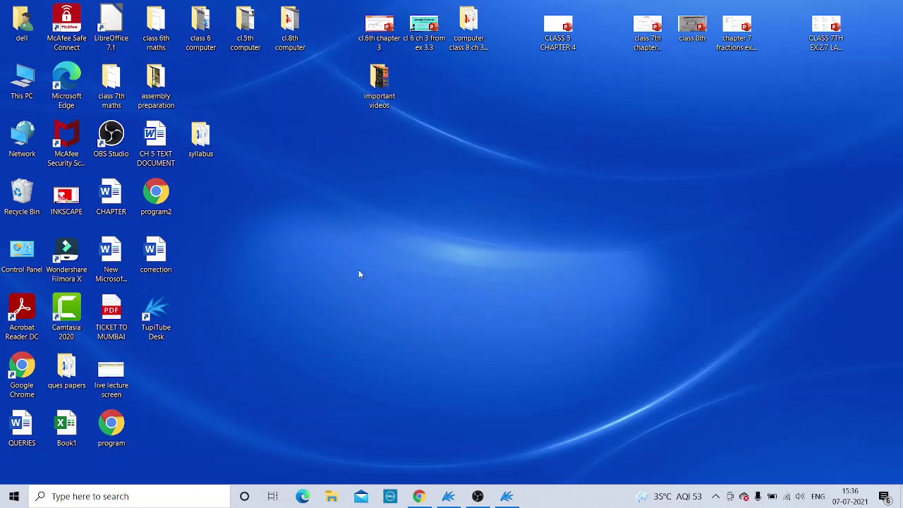
# Bring up the TupiTube Desk window from the taskbar and let it finish launching
pyautogui.moveTo(448, 496)
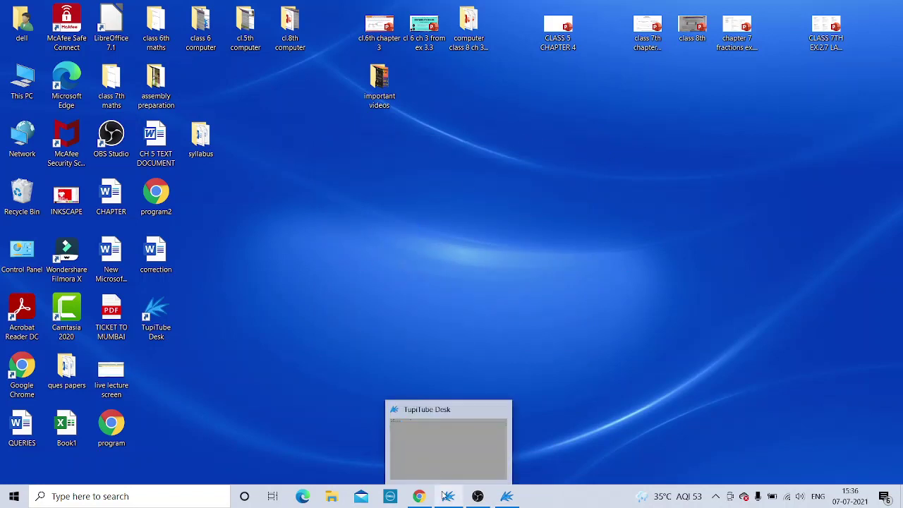
pyautogui.click(455, 439)
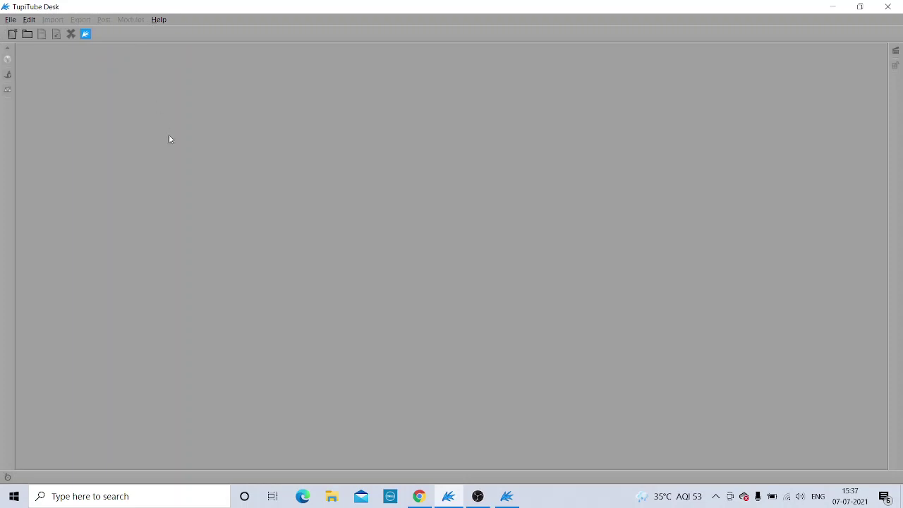
# Create a new project via File > New Project named 'MY FIRST TUPI TRIAL', entering the author's name
pyautogui.click(9, 20)
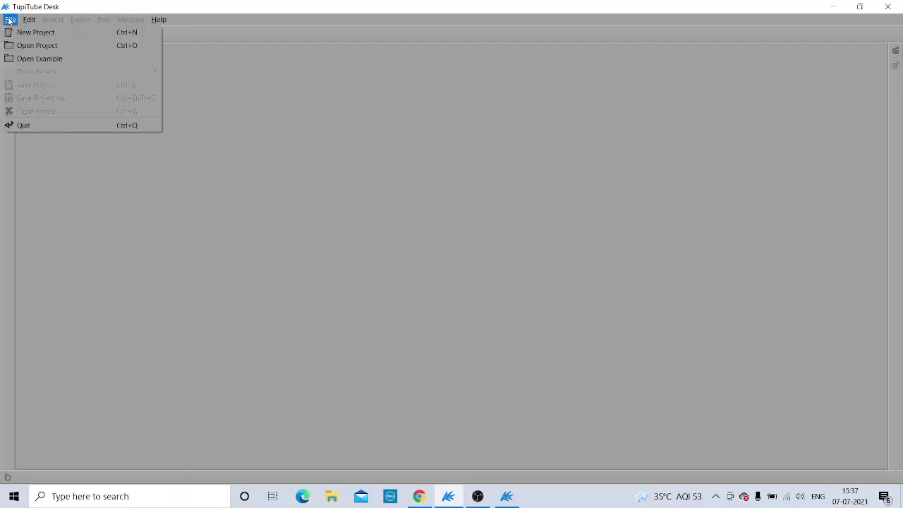
pyautogui.click(26, 33)
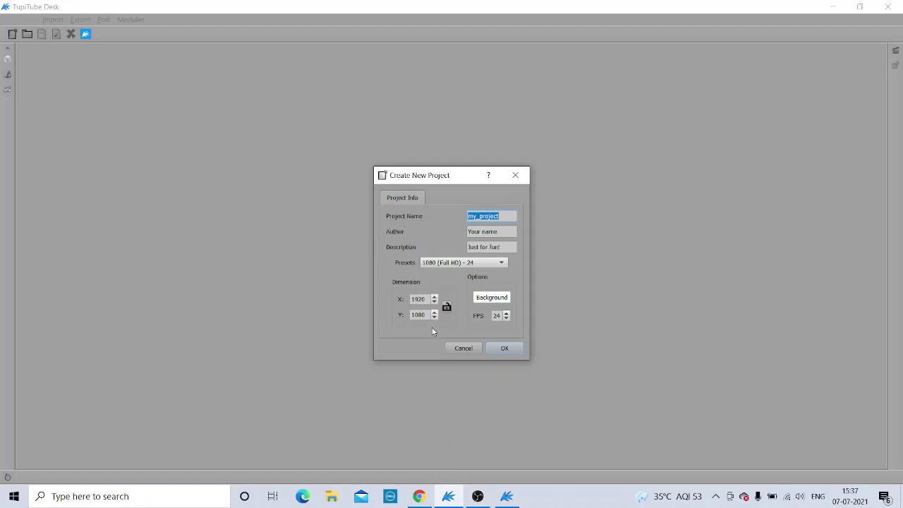
pyautogui.press('BackSpace')
pyautogui.write('M')
pyautogui.write('Y FIRST')
pyautogui.write(' TUP')
pyautogui.write('I TRIAL')
pyautogui.press('BackSpace')
pyautogui.press('BackSpace')
pyautogui.press('BackSpace')
pyautogui.press('BackSpace')
pyautogui.press('BackSpace')
pyautogui.press('BackSpace')
pyautogui.press('BackSpace')
pyautogui.press('BackSpace')
pyautogui.write('AMRITA')
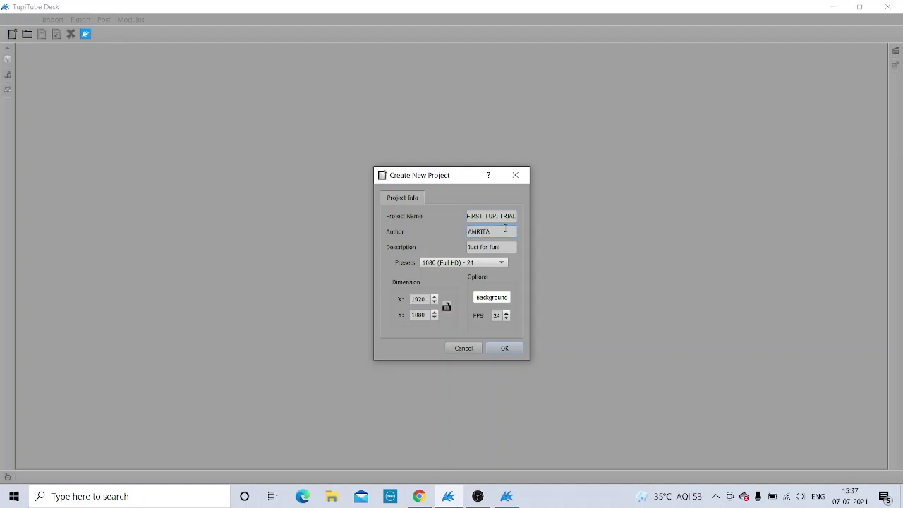
pyautogui.write(' BANERJI')
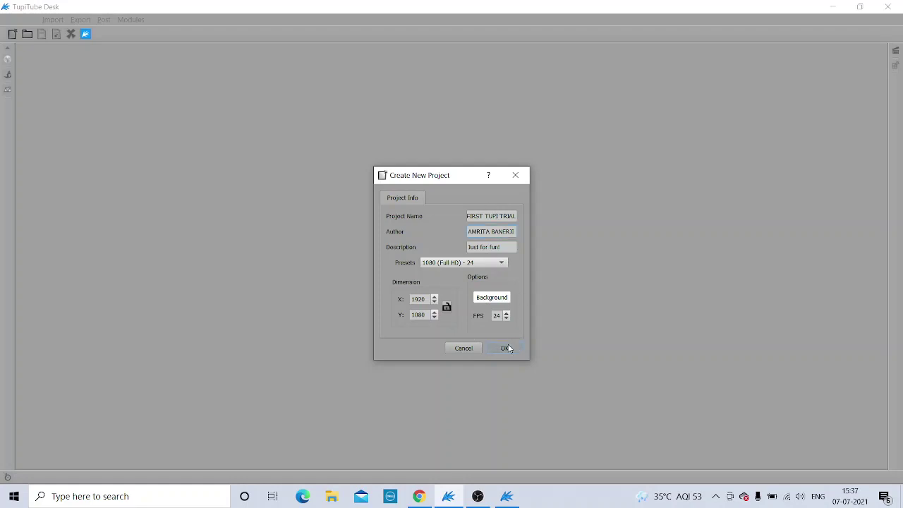
pyautogui.click(506, 348)
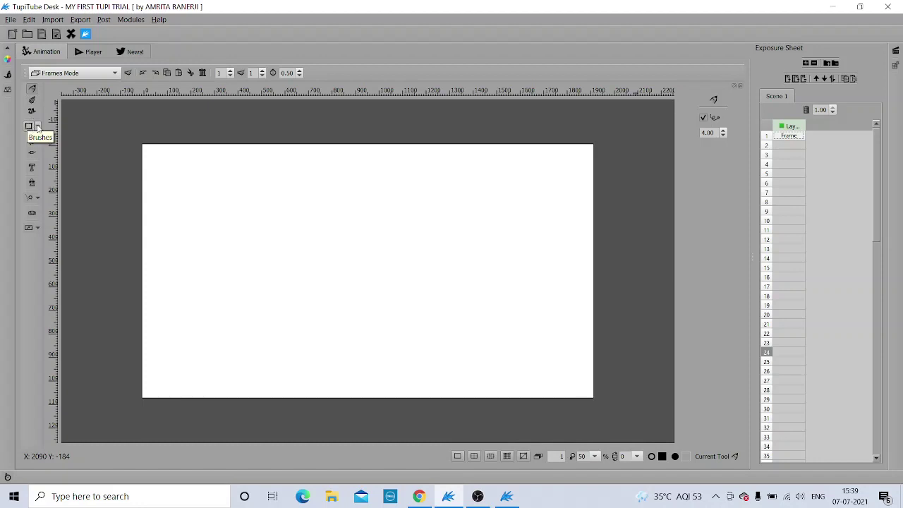
# Browse the shape tool options, close them, and switch to the Fill Tool
pyautogui.click(37, 127)
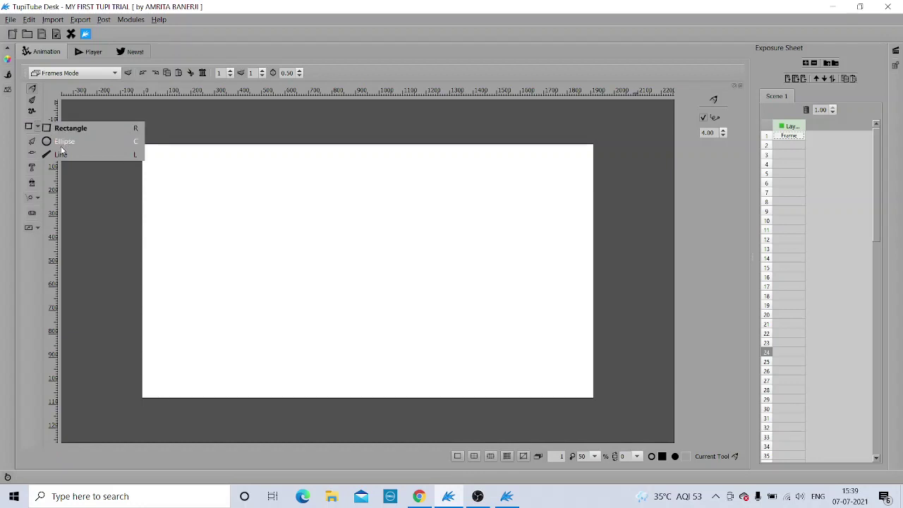
pyautogui.click(82, 189)
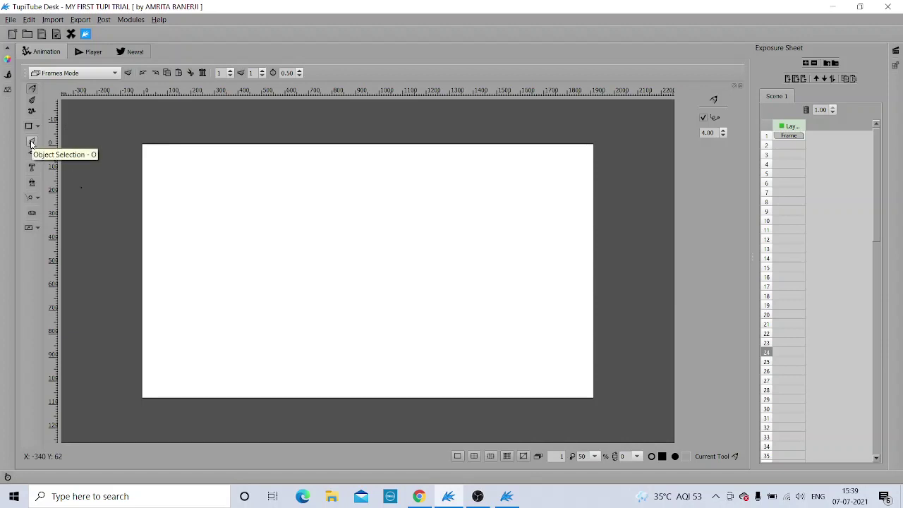
pyautogui.click(32, 184)
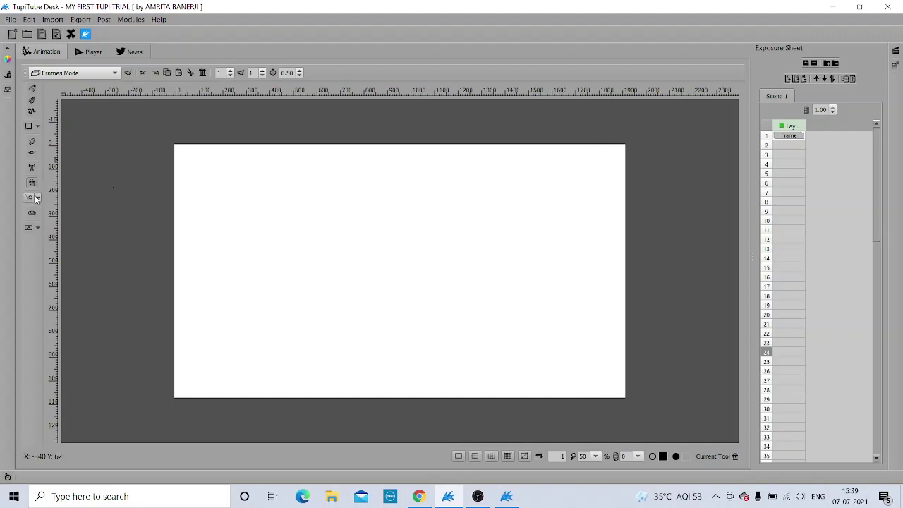
# Look through the Tween Tools and Misc Tools export options, closing each flyout
pyautogui.click(38, 199)
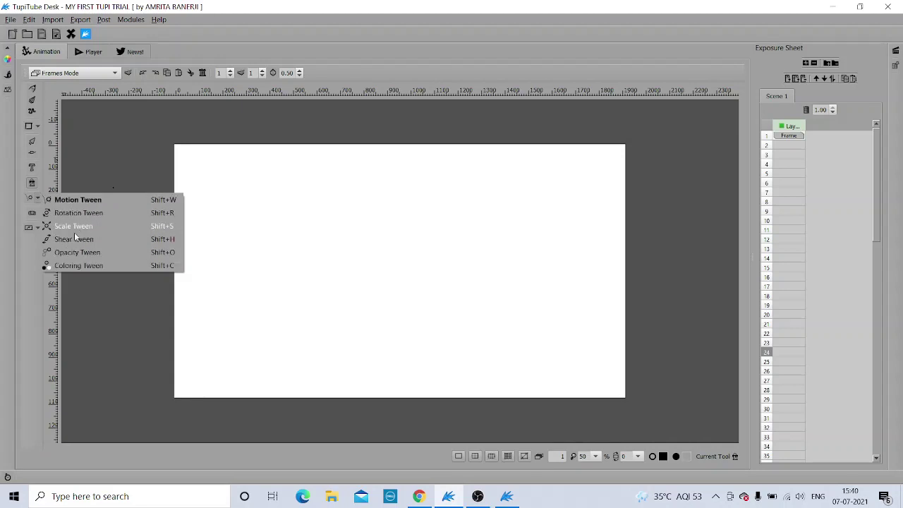
pyautogui.click(89, 283)
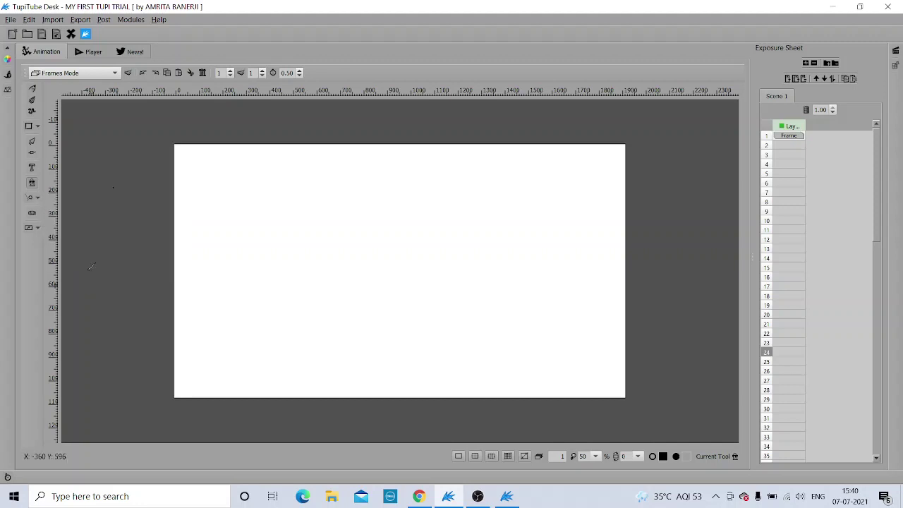
pyautogui.click(36, 228)
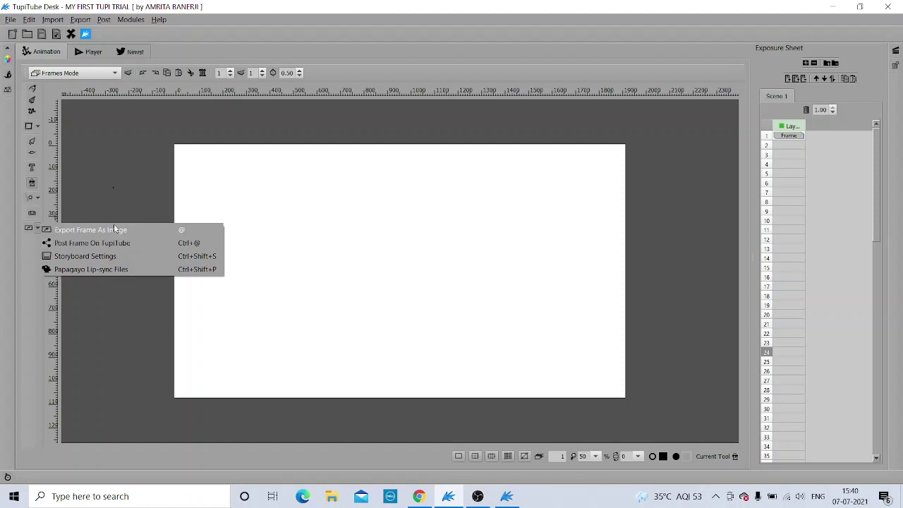
pyautogui.click(90, 311)
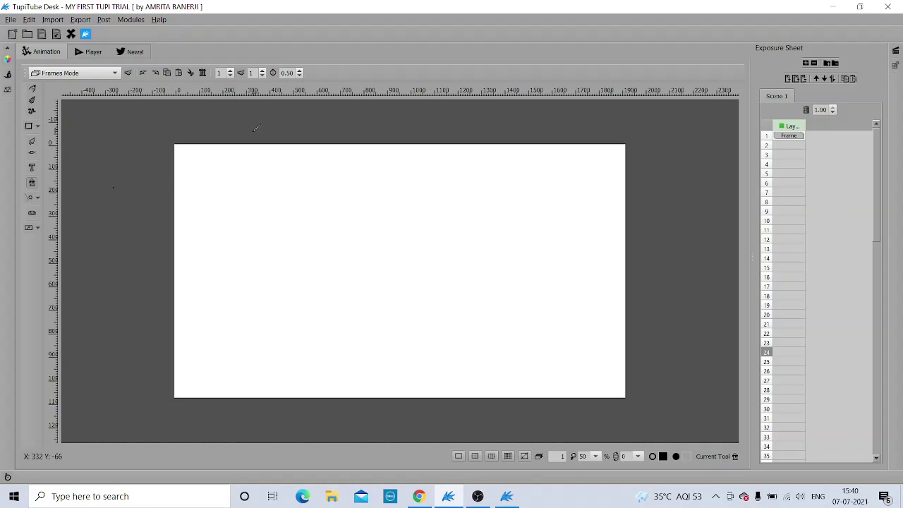
# Select frame 1 in the Exposure Sheet and review the shape, tween and export flyouts
pyautogui.click(788, 136)
pyautogui.click(38, 127)
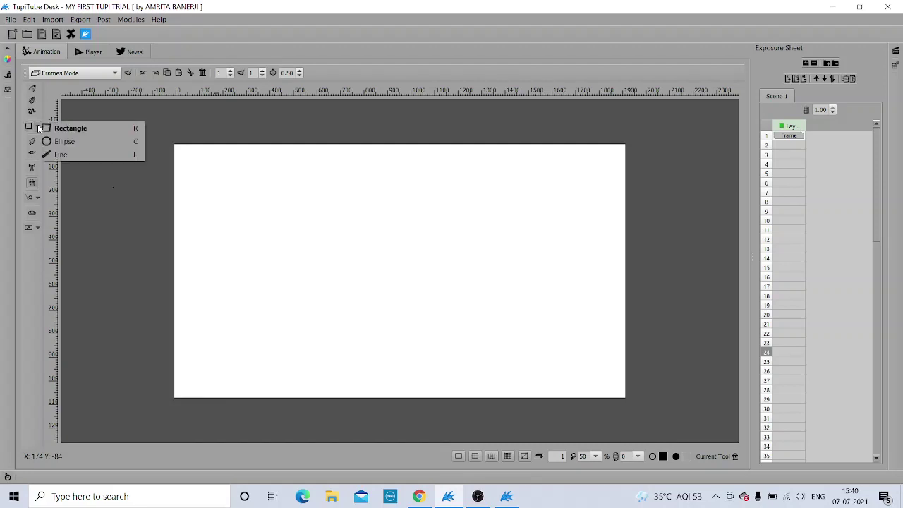
pyautogui.click(37, 198)
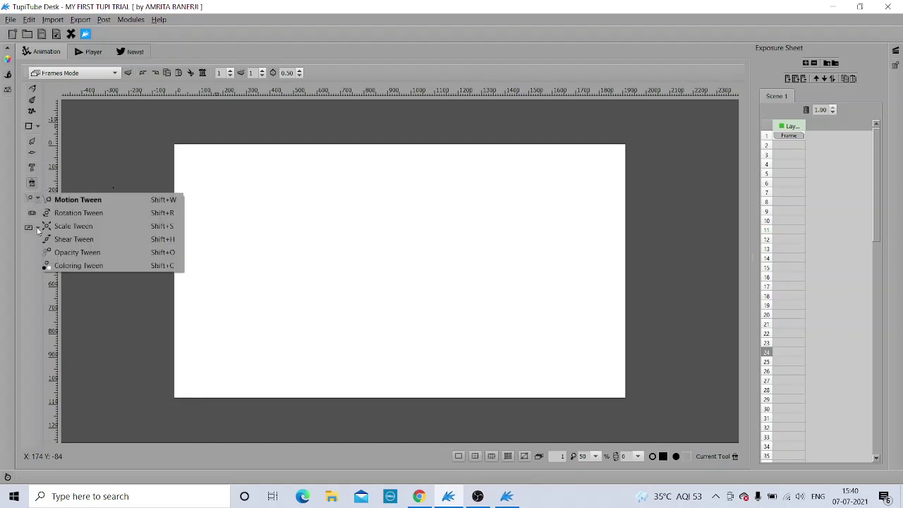
pyautogui.click(37, 227)
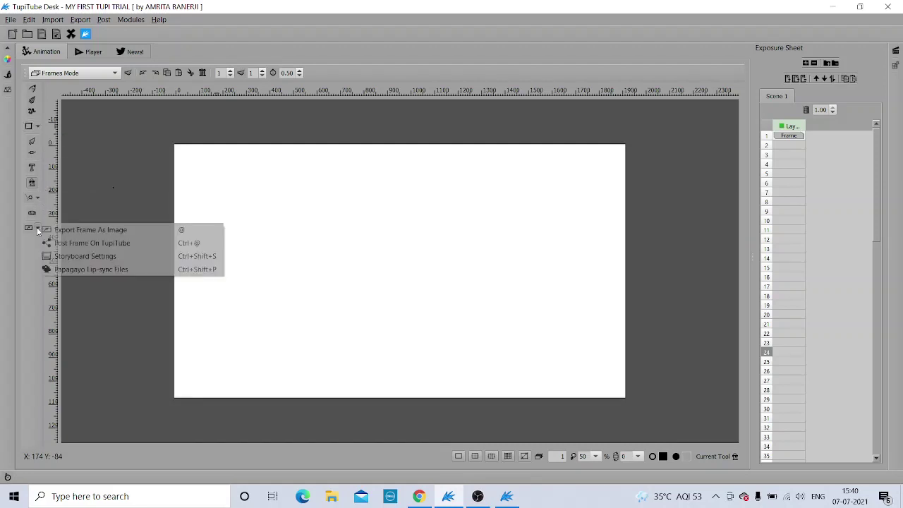
pyautogui.click(123, 173)
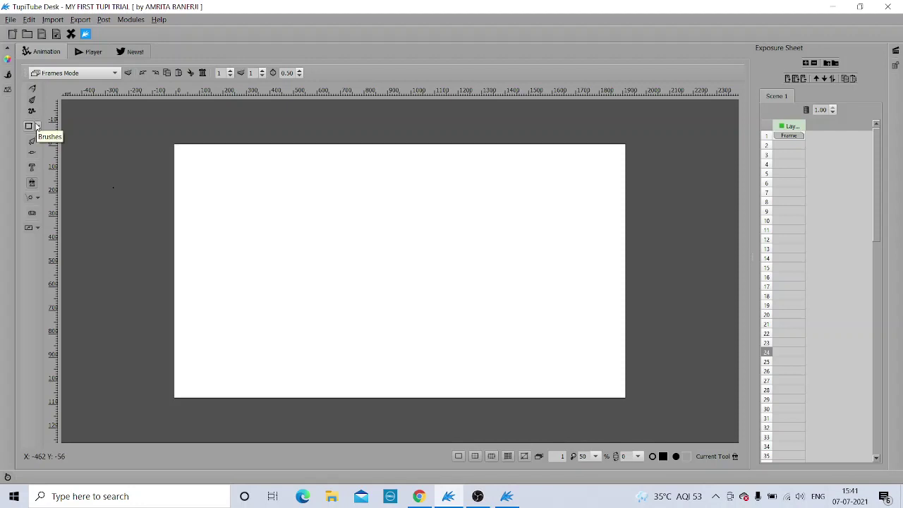
pyautogui.click(37, 126)
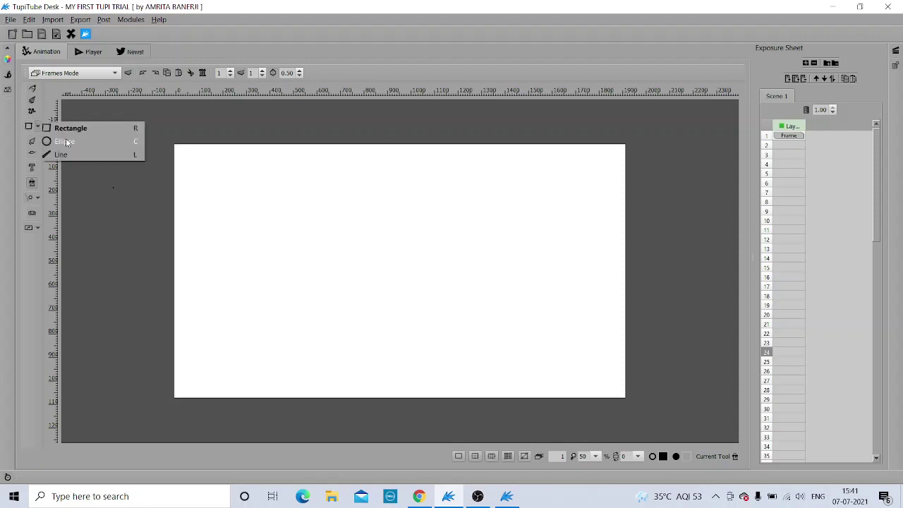
pyautogui.click(82, 191)
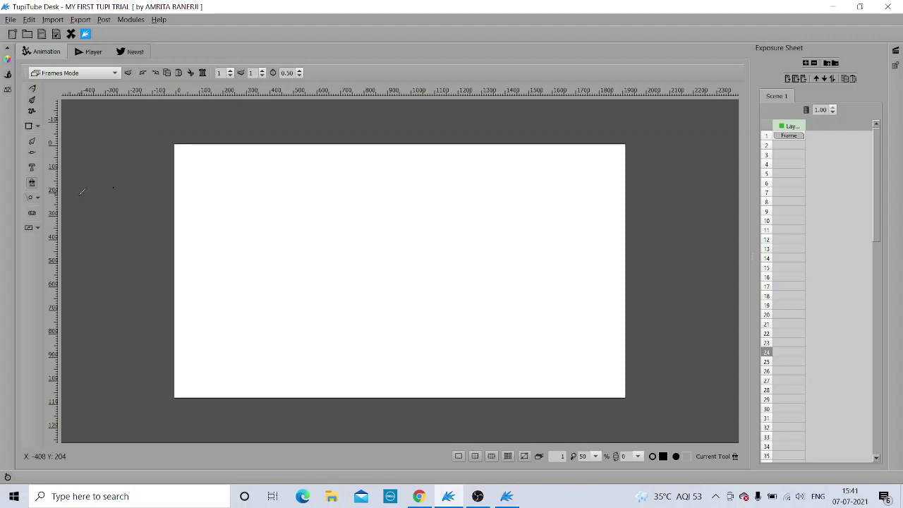
# Choose the Rectangle tool and draw a wide rectangle across the upper-left canvas
pyautogui.click(36, 126)
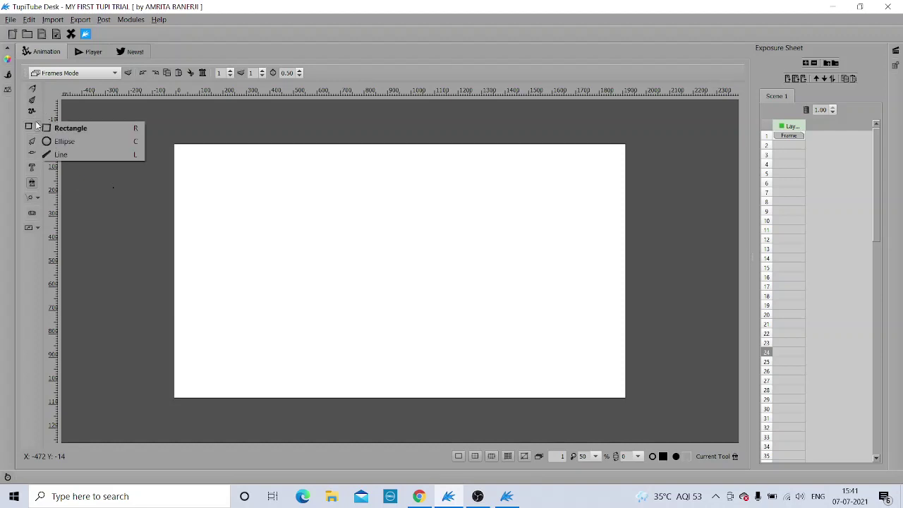
pyautogui.click(60, 128)
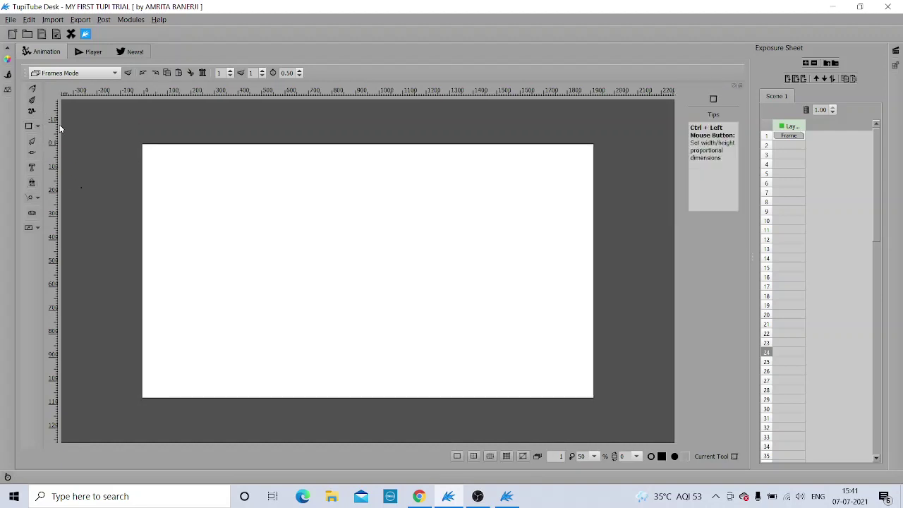
pyautogui.moveTo(240, 183); pyautogui.dragTo(446, 269)
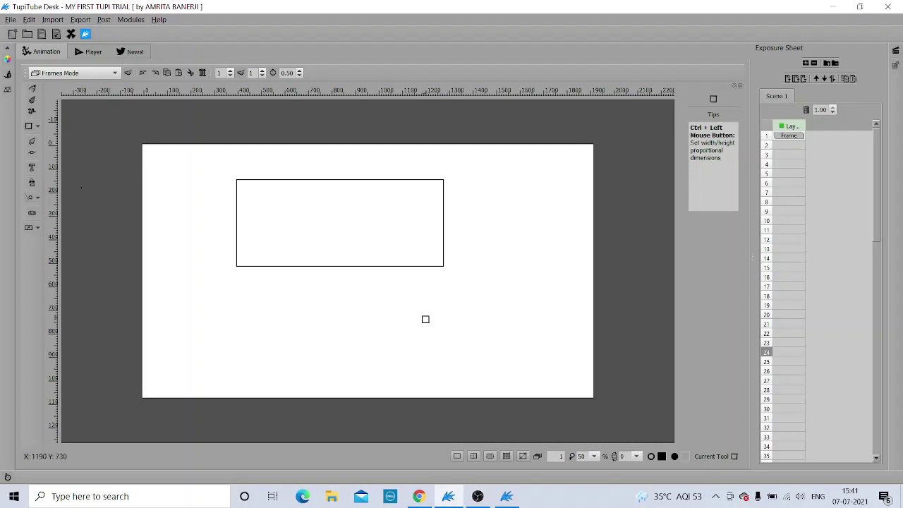